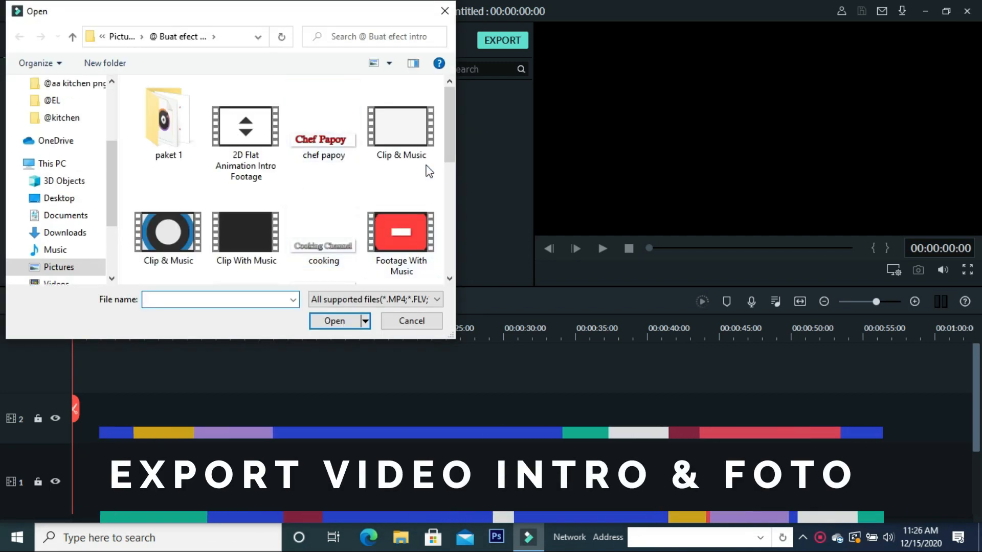
- Import the Footage video and the chef papoy, cooking, cooking-chef, spices and loggo cp images into the project
left_click_drag(452, 133, 452, 180)
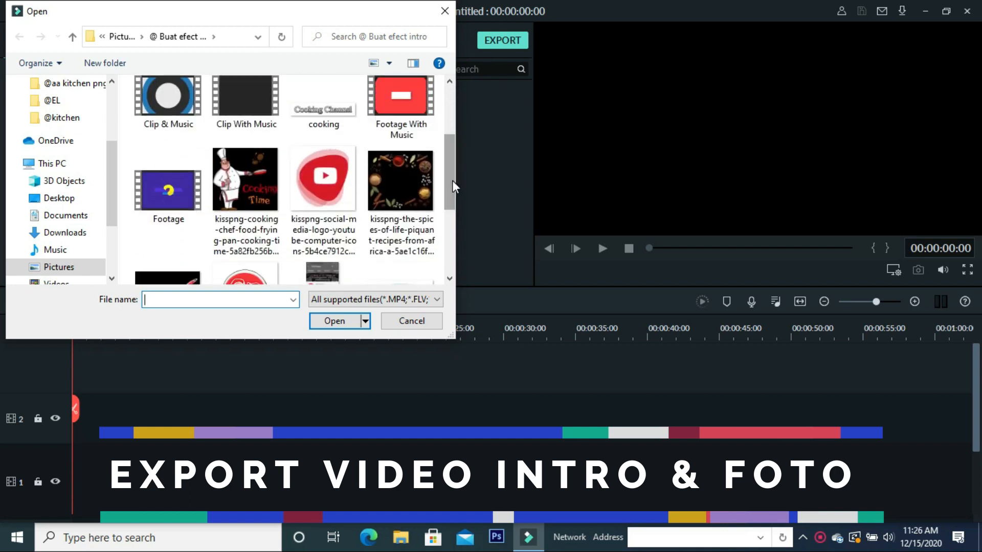
left_click(188, 206)
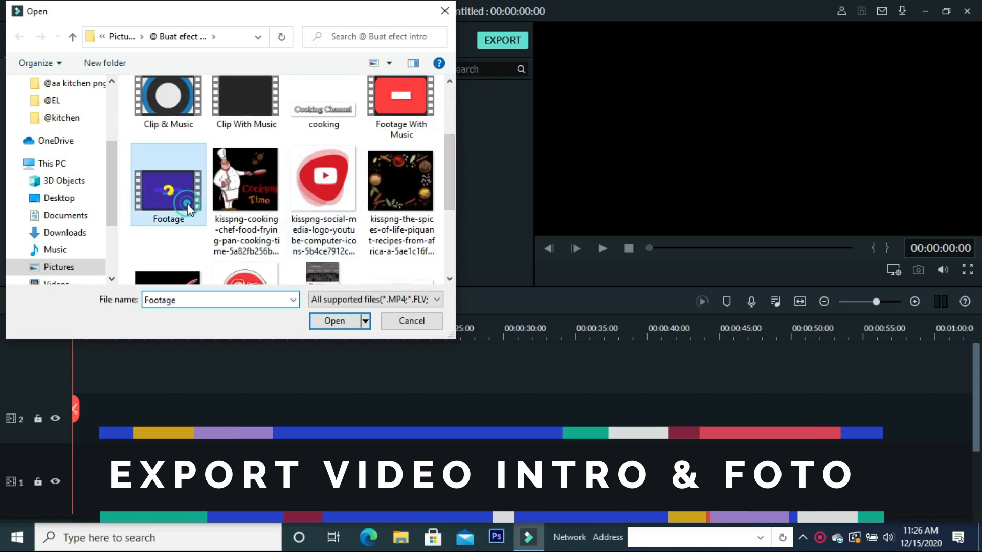
left_click(389, 193, "ctrl")
left_click(239, 183, "ctrl")
left_click(347, 111, "ctrl")
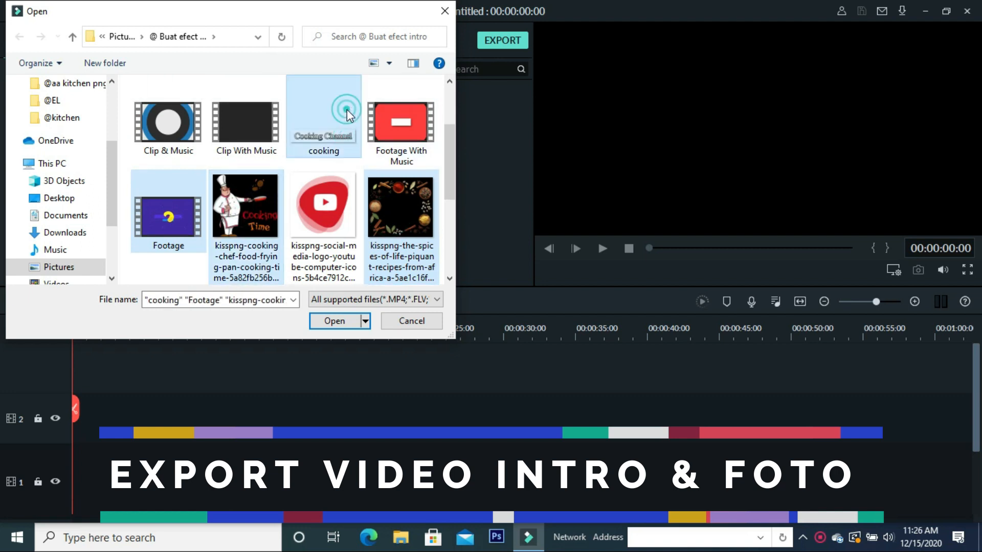
left_click_drag(444, 161, 449, 234)
left_click(351, 115, "ctrl")
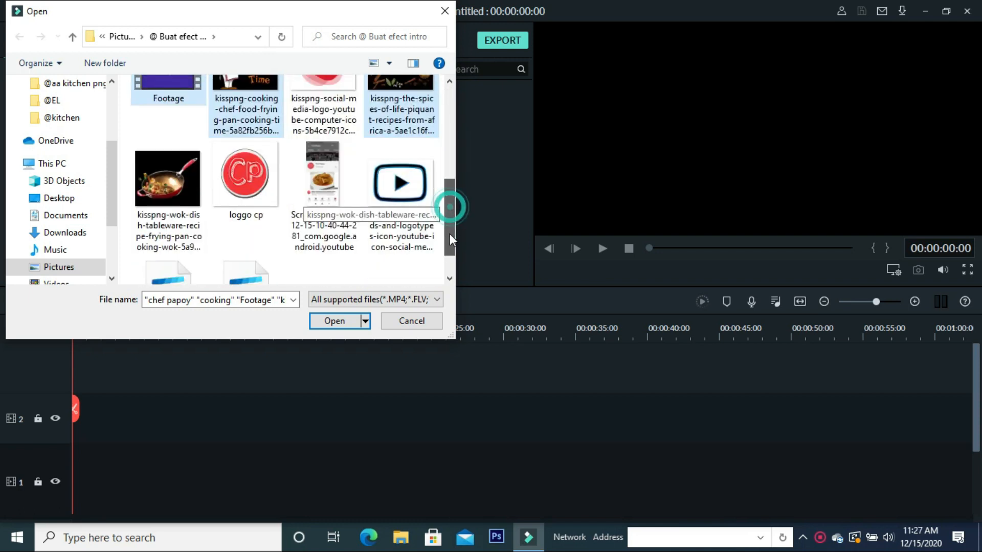
left_click(242, 177, "ctrl")
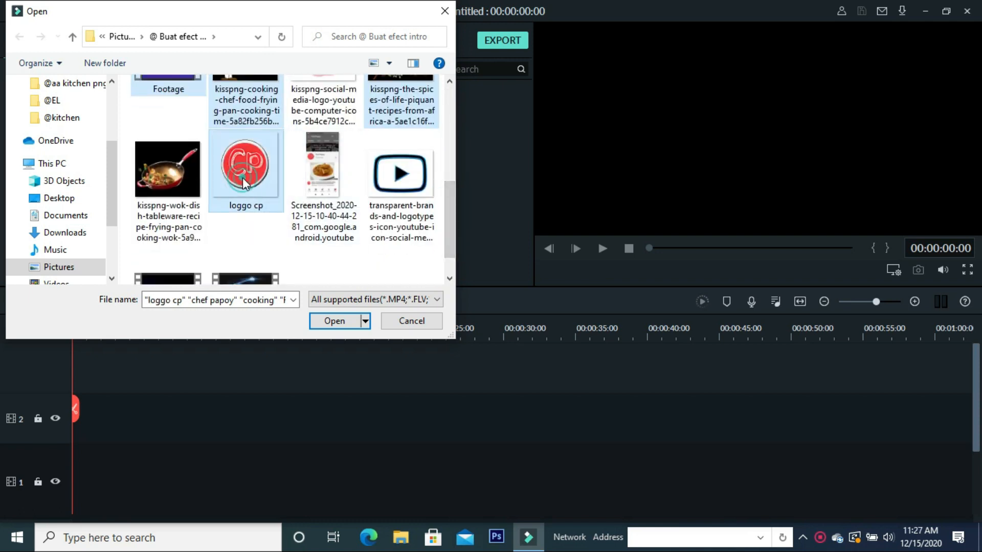
left_click(340, 323)
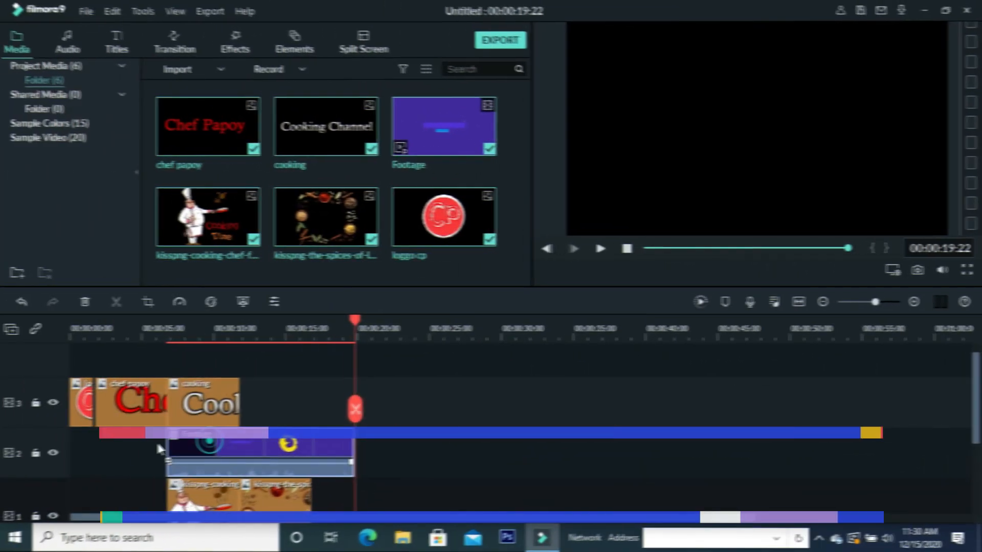
- Move the Footage clip to the start of track 2 and spread the title and picture clips further along their tracks
left_click_drag(159, 449, 57, 447)
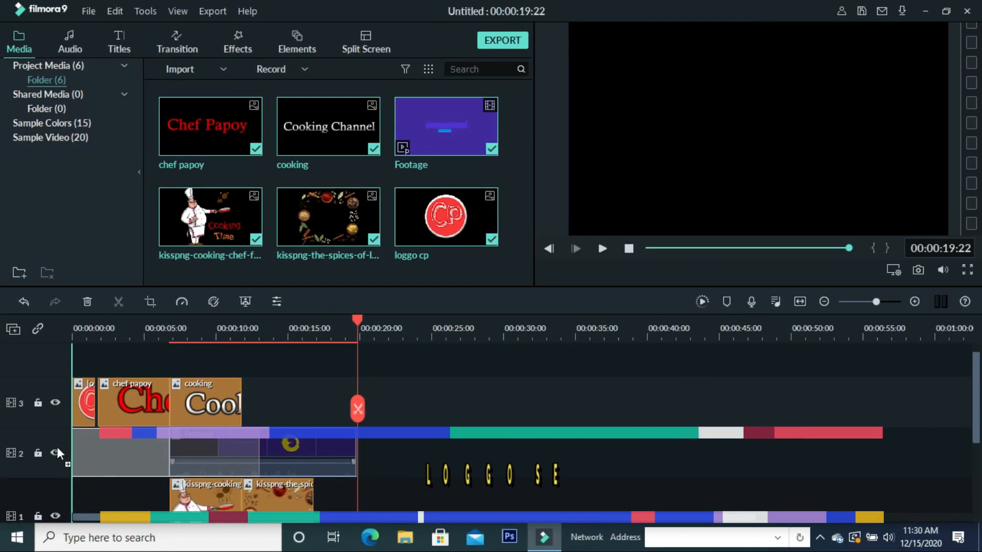
left_click_drag(127, 409, 440, 415)
left_click_drag(233, 404, 349, 405)
left_click_drag(280, 495, 533, 488)
left_click_drag(218, 505, 381, 498)
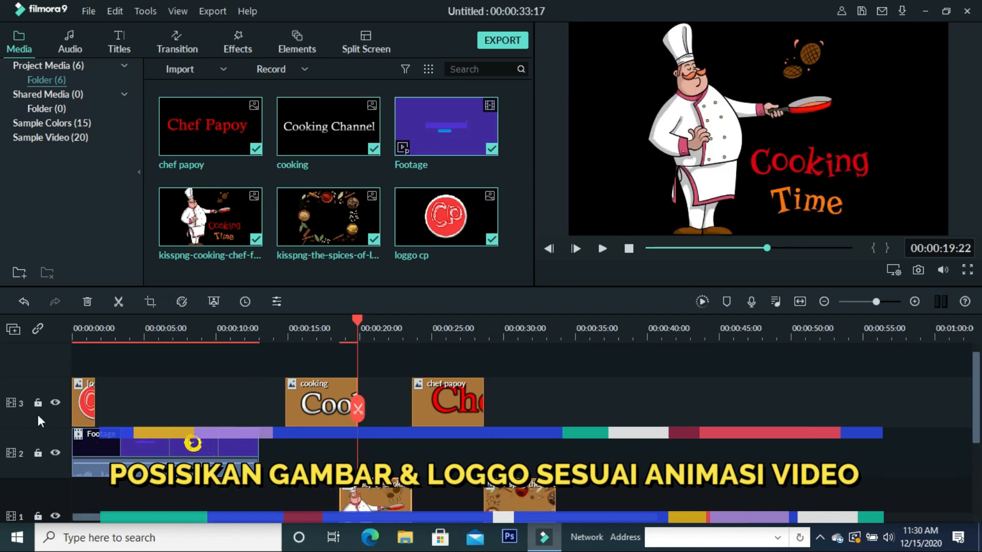
- Split the Footage clip at 00:00:02:18, shift its second part later and place the logo clip in front of it on track 3
left_click_drag(86, 407, 247, 405)
left_click_drag(360, 319, 325, 319)
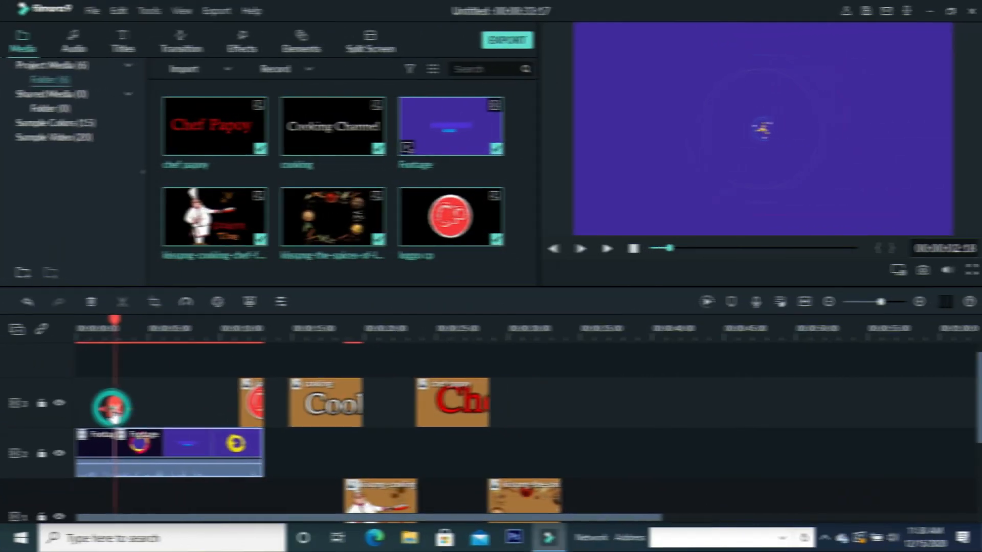
left_click(110, 408)
left_click_drag(159, 458, 221, 463)
left_click_drag(244, 404, 149, 404)
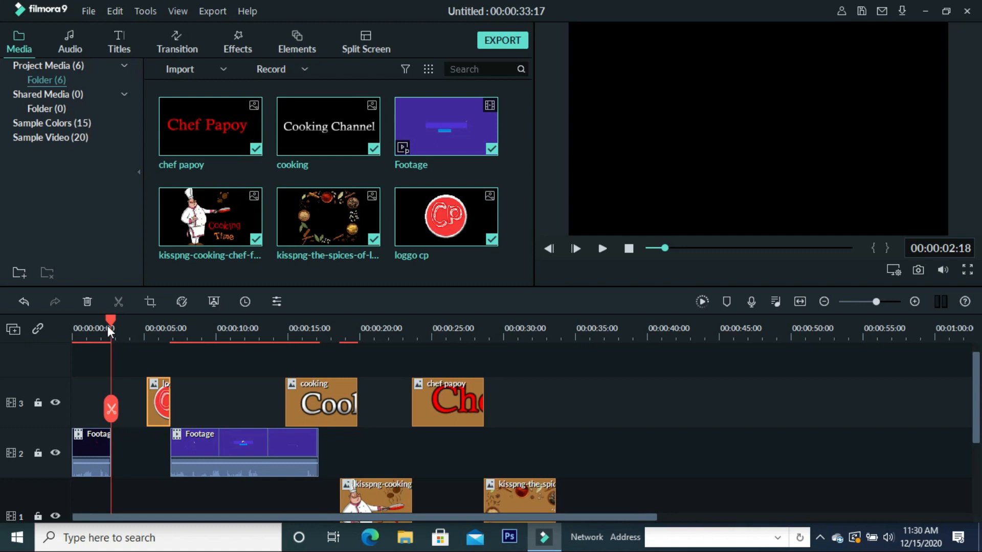
- Place the loggo cp clip about one second into track 3 and put the spices image above it on track 4
left_click_drag(109, 319, 78, 319)
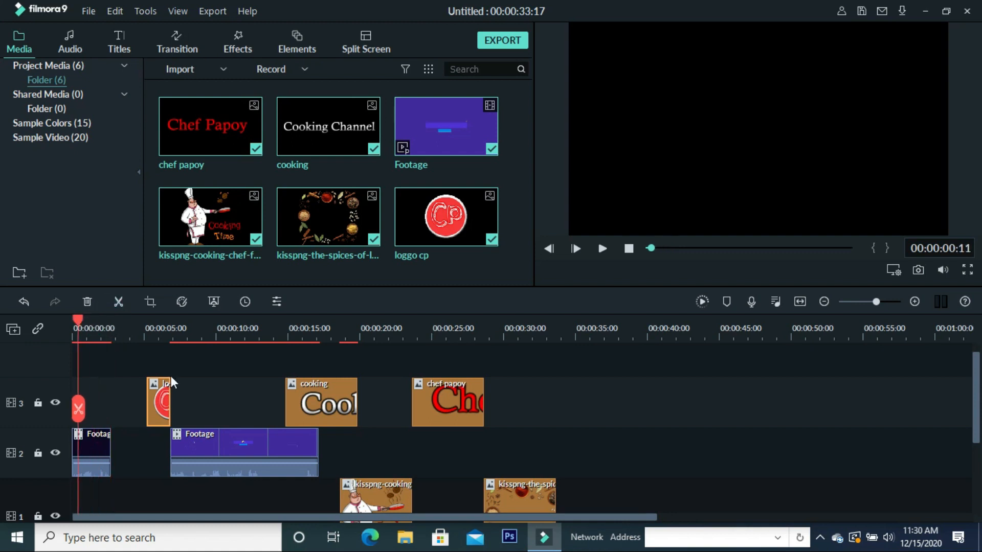
left_click_drag(153, 398, 121, 399)
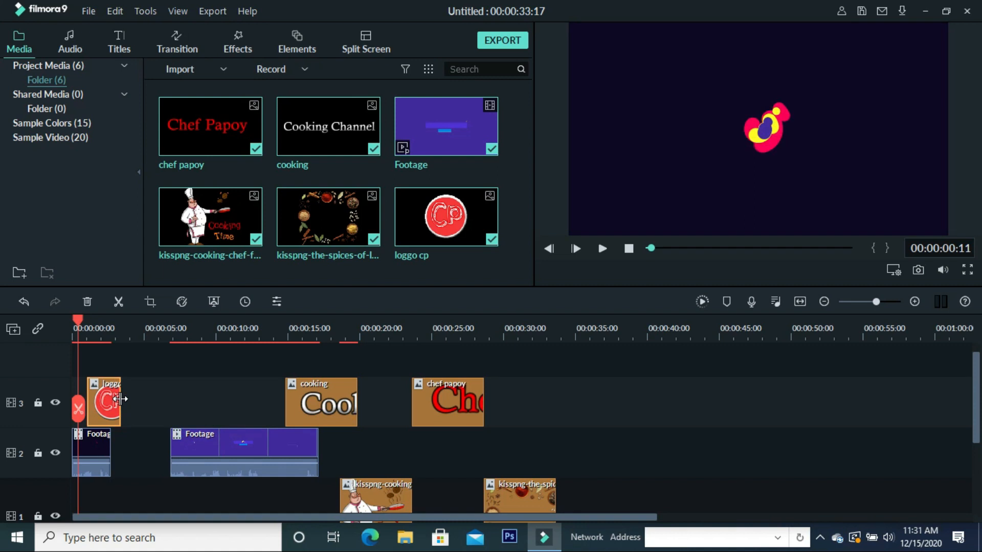
left_click_drag(522, 494, 127, 373)
mouse_move(89, 417)
left_mouse_down()
mouse_move(128, 419)
mouse_move(105, 414)
left_mouse_up()
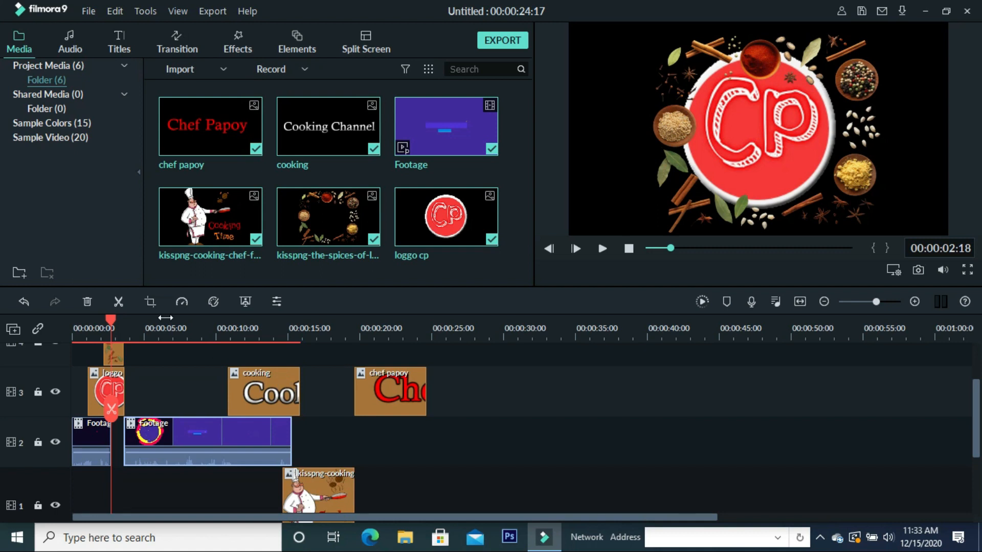
- Stack the chef papoy clip above the cooking clip at 00:00:05:21 and shrink the Chef Papoy title to fit above Cooking Channel
left_click_drag(113, 323, 138, 325)
left_click_drag(281, 445, 191, 385)
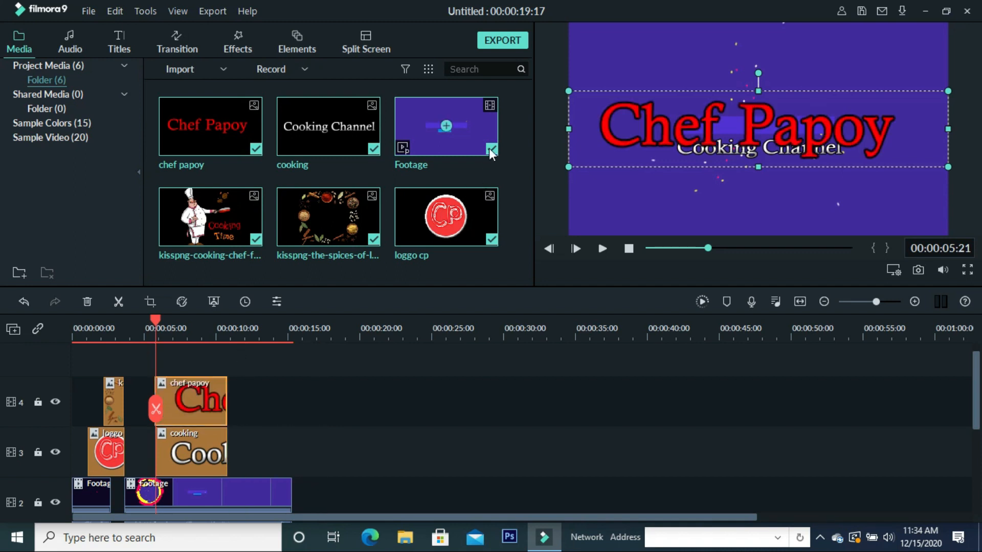
left_click_drag(569, 130, 669, 138)
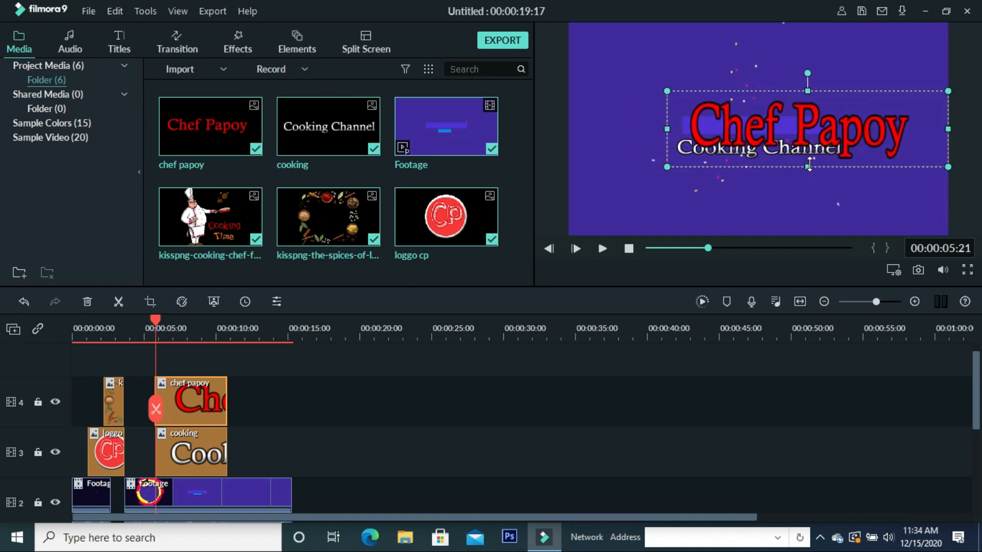
left_click_drag(807, 169, 807, 144)
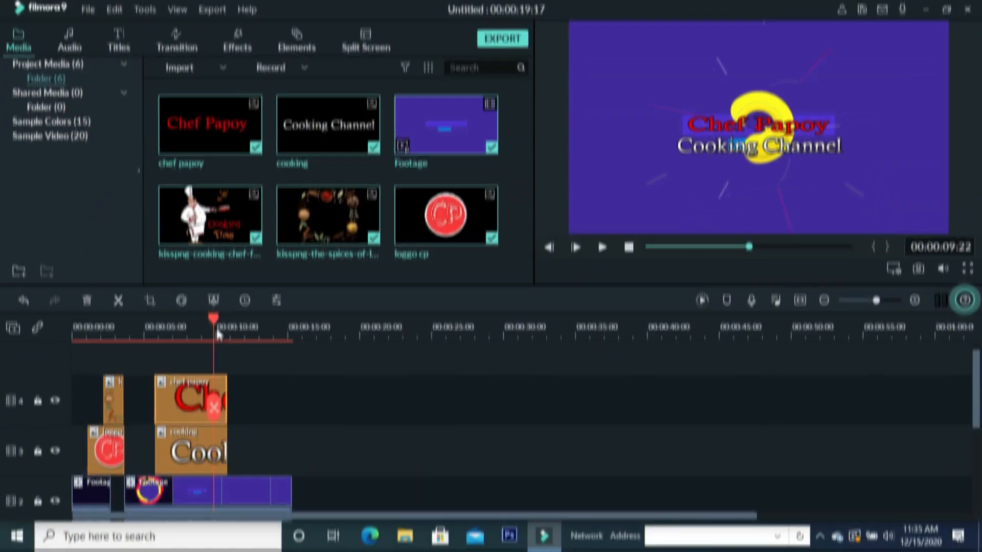
- Apply the Boom! motion animation to the chef papoy clip, with the playhead at 00:00:07:02
left_click(216, 330)
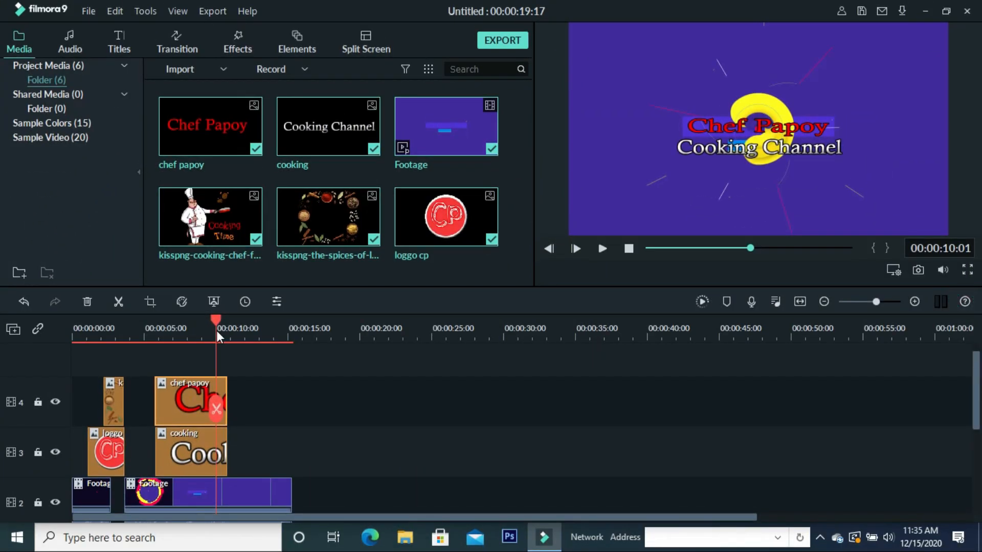
left_click(216, 331)
left_click_drag(216, 331, 174, 336)
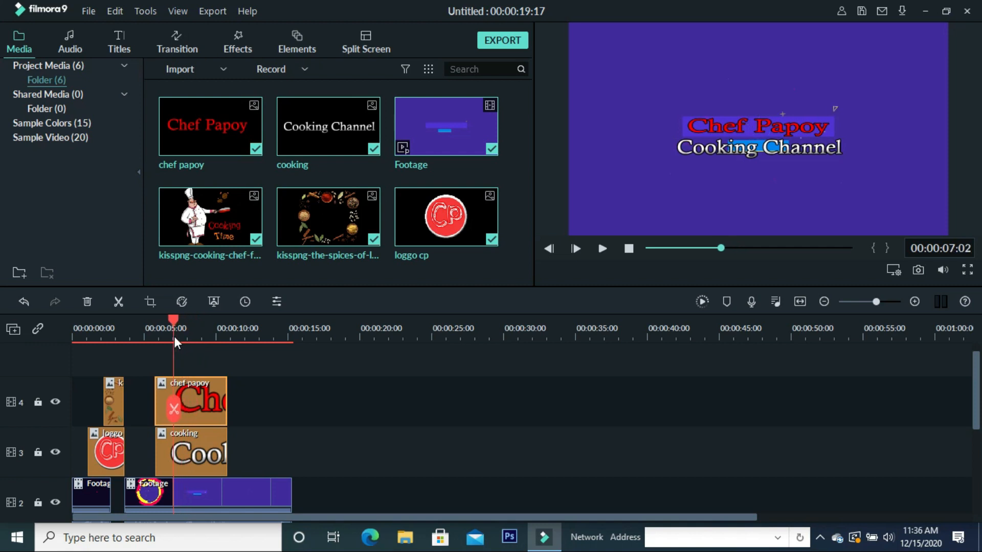
double_click(204, 404)
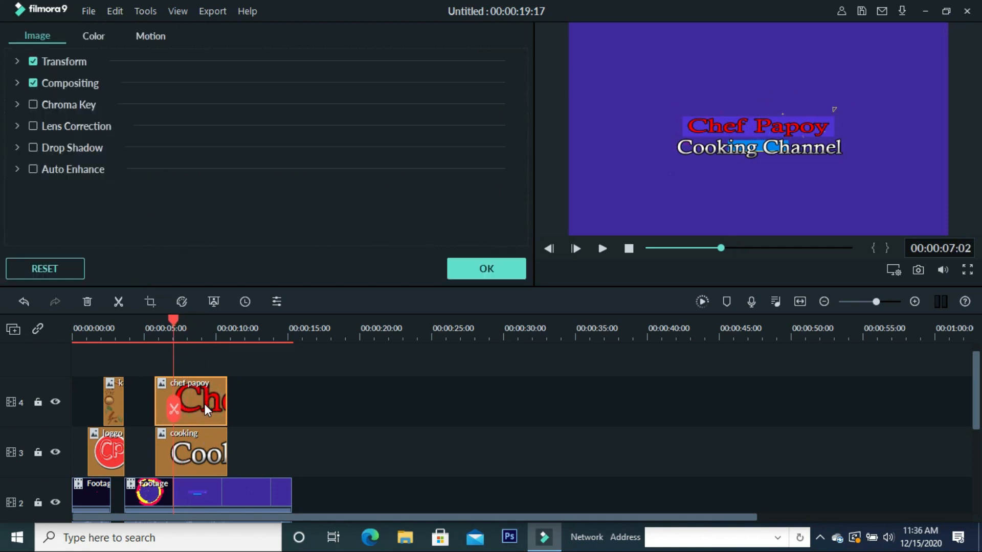
left_click(156, 35)
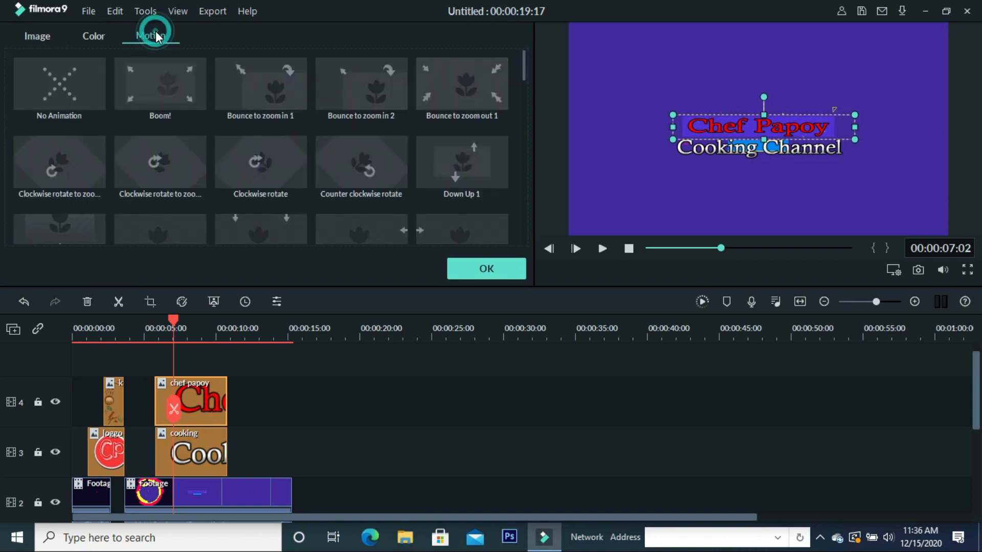
double_click(201, 87)
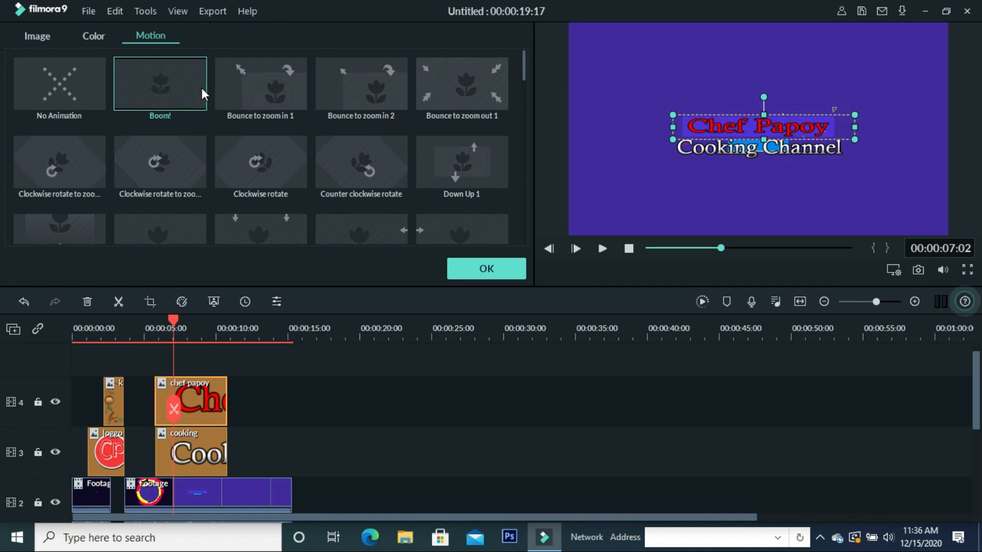
left_click(189, 84)
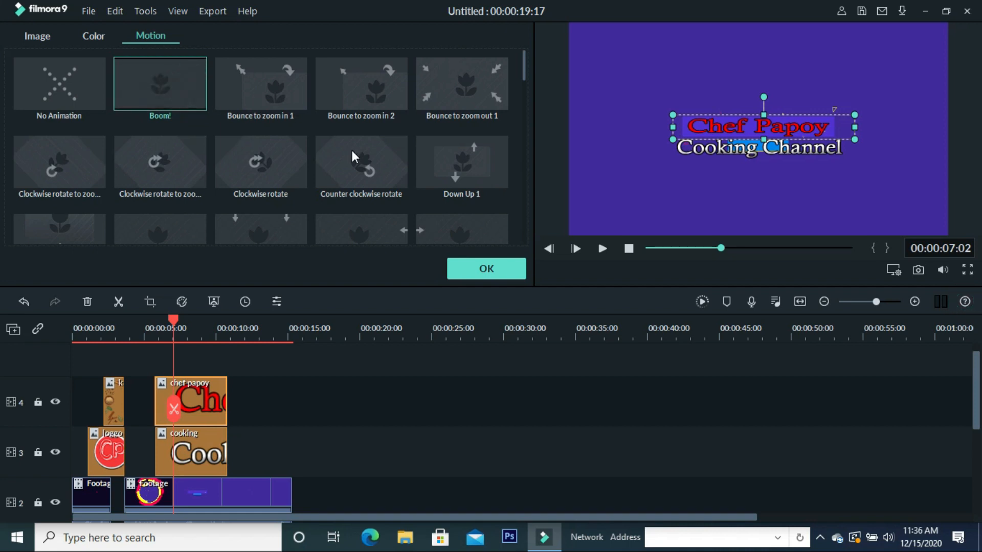
left_click(474, 272)
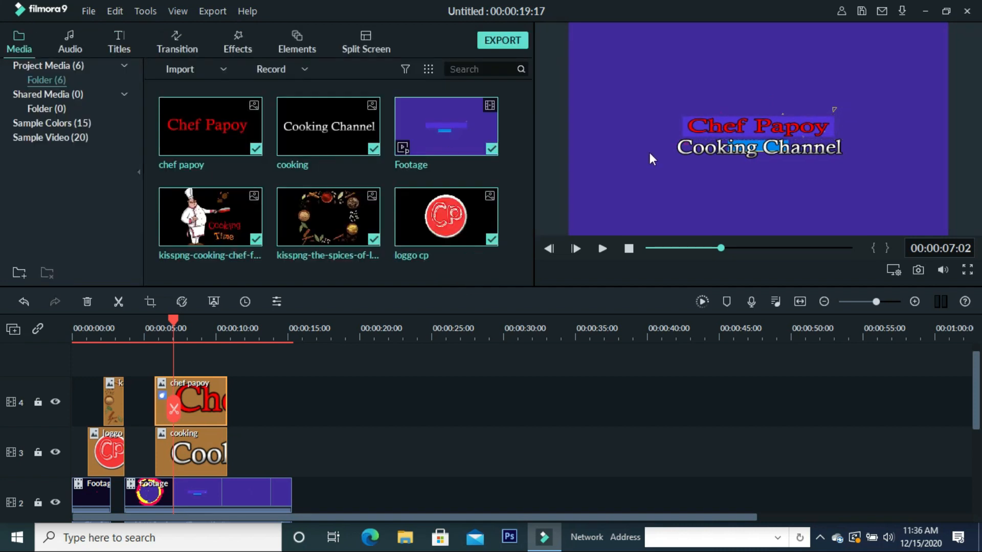
- Apply the Grow Shrink motion animation to the Cooking Channel title
left_click(684, 152)
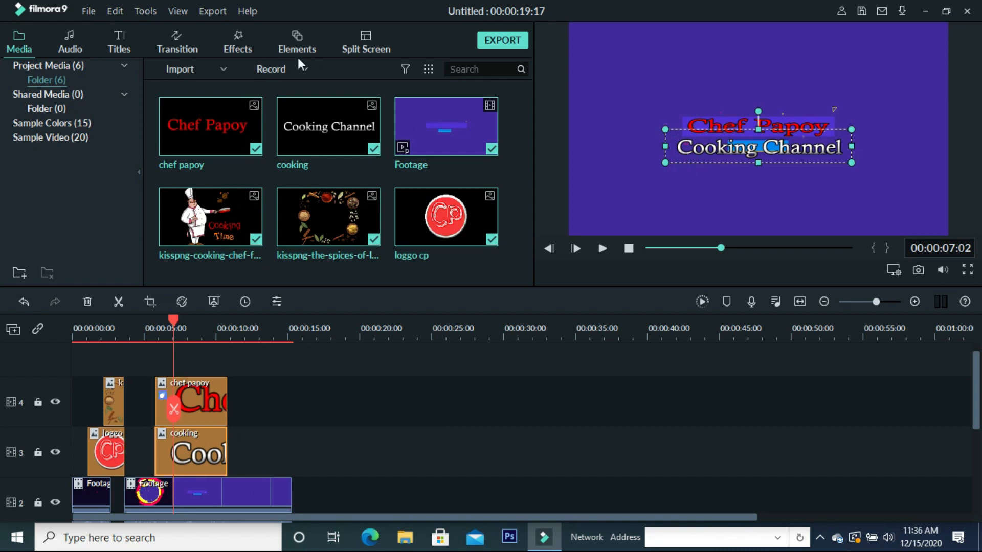
double_click(699, 153)
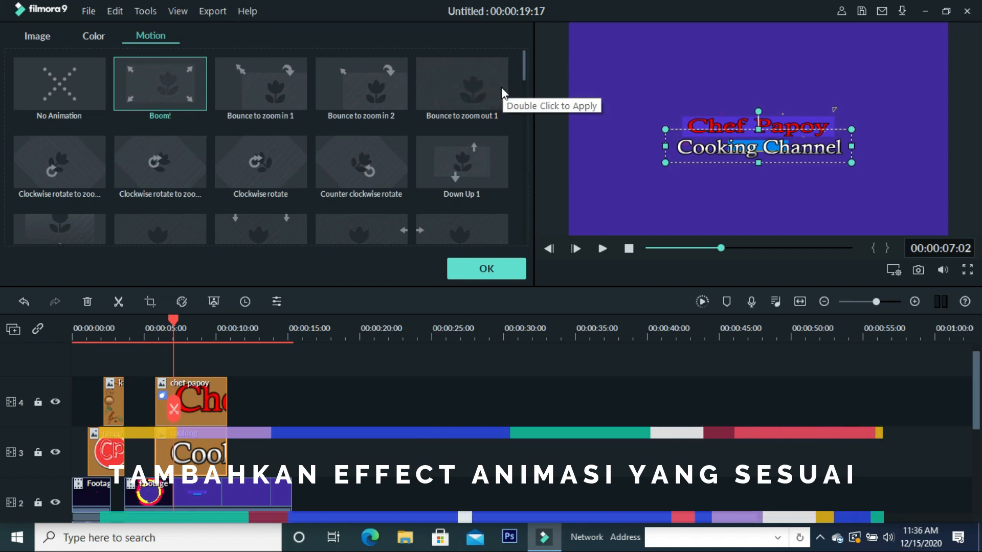
double_click(501, 88)
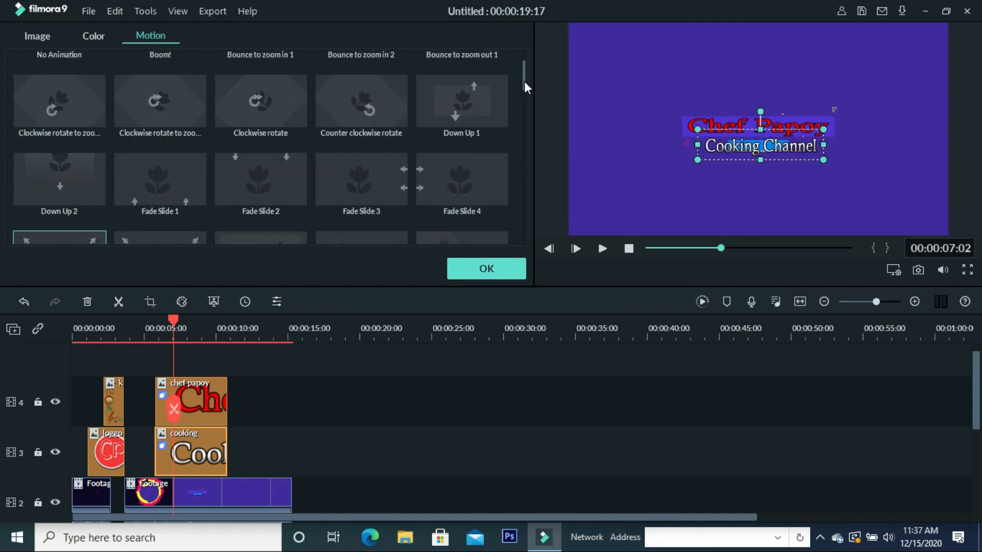
left_click_drag(524, 81, 524, 69)
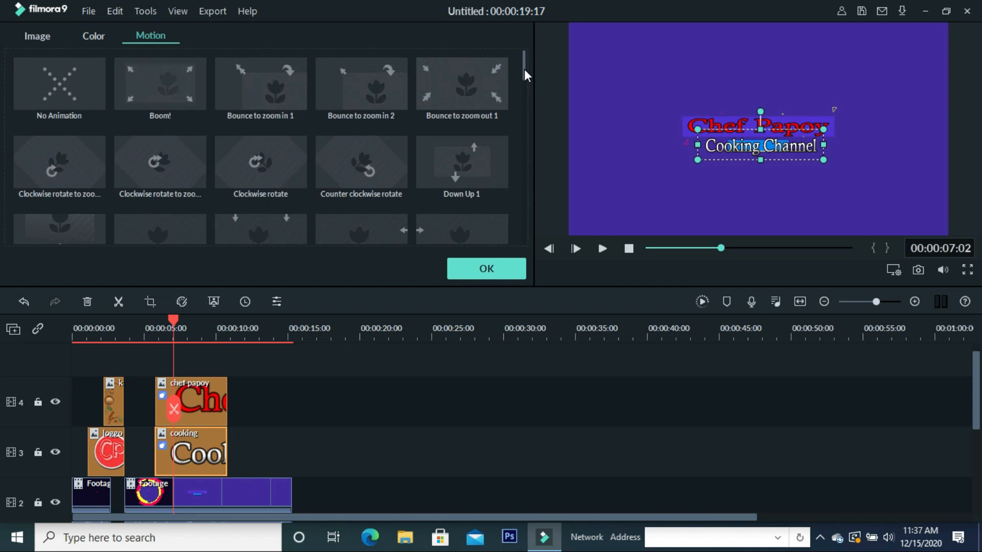
left_click_drag(526, 69, 526, 117)
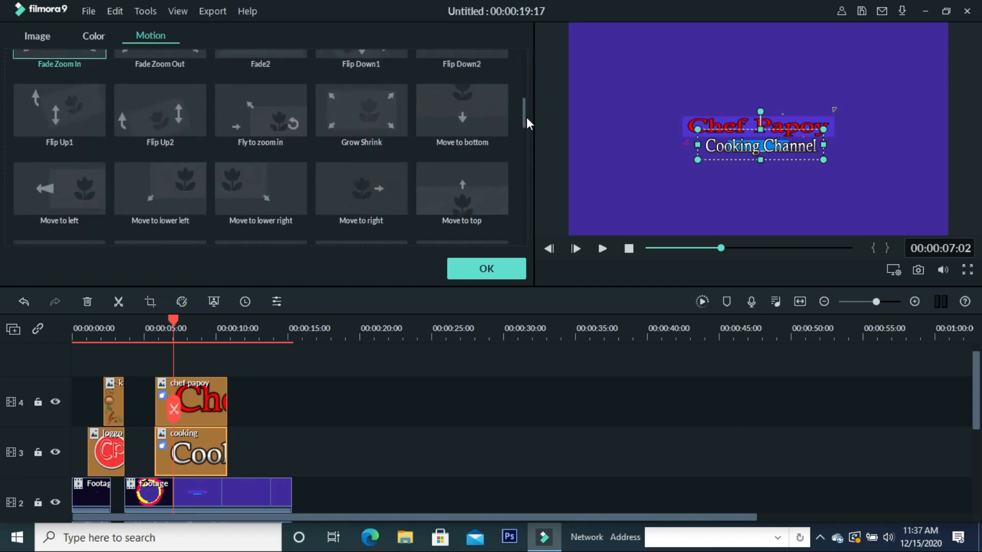
left_click(388, 105)
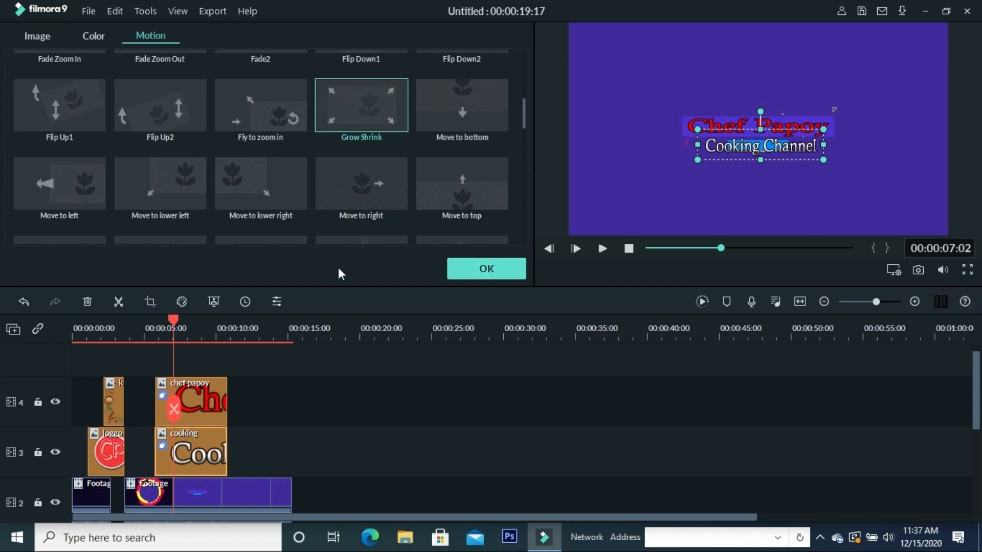
- Trim the ends of the cooking and chef papoy clips to about 00:00:10:02
left_click_drag(172, 316, 216, 327)
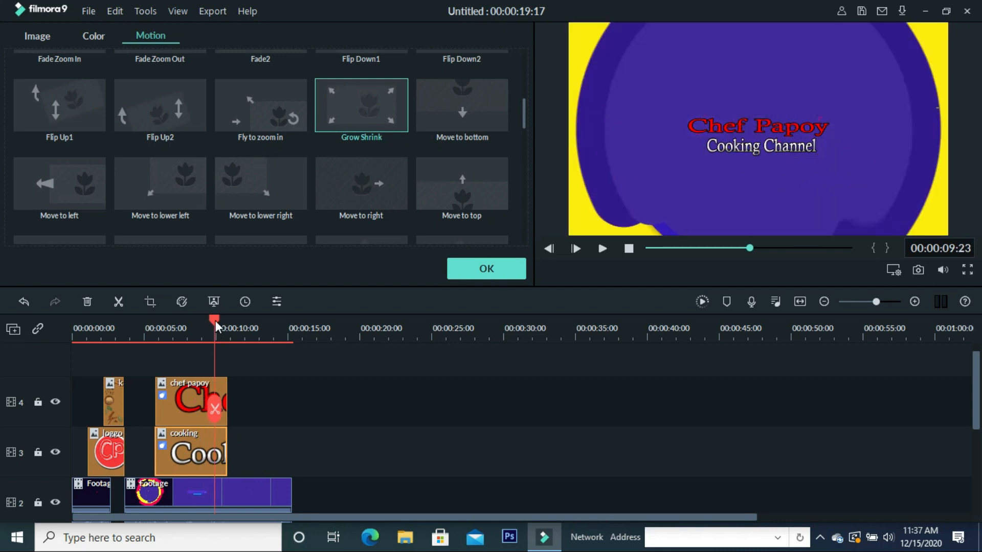
left_click_drag(216, 320, 217, 321)
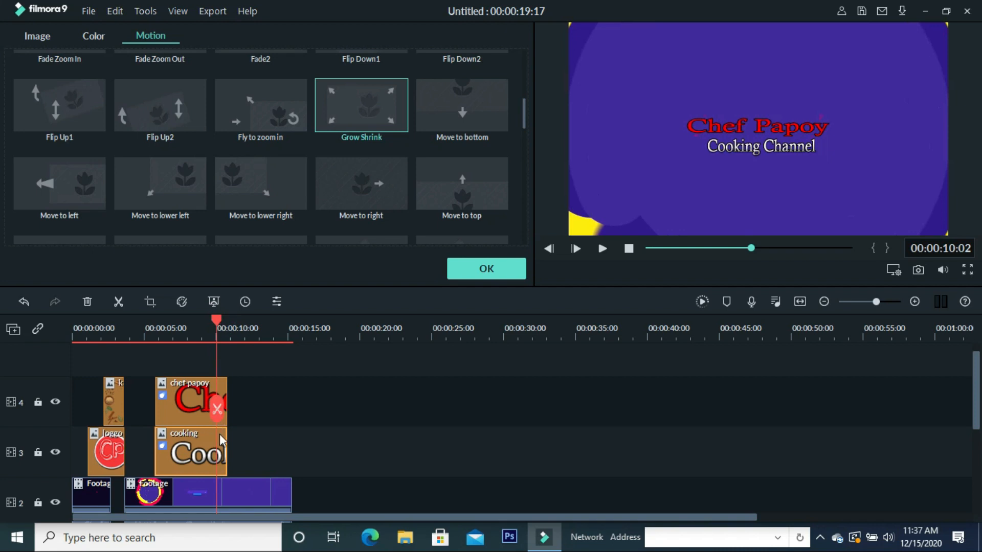
left_click_drag(226, 452, 217, 454)
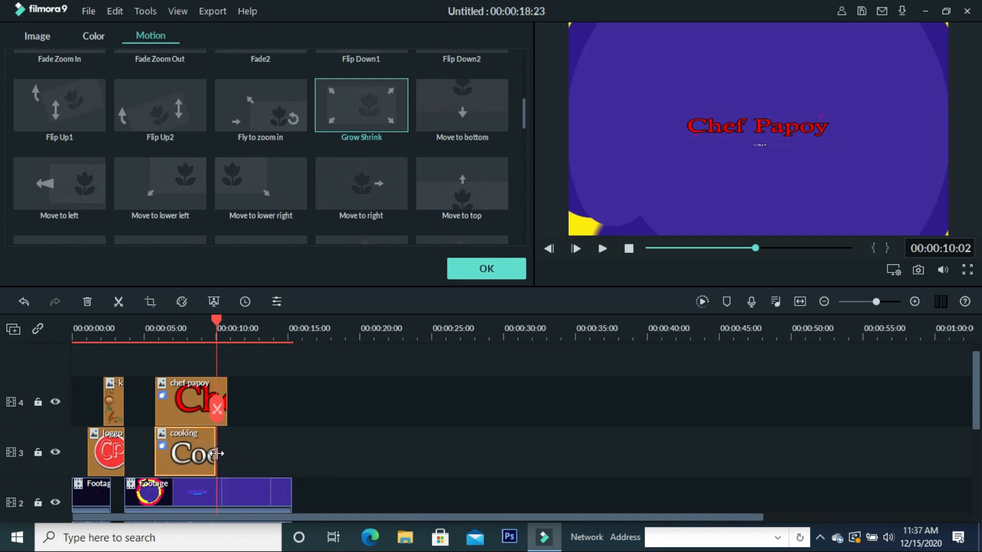
left_click(192, 396)
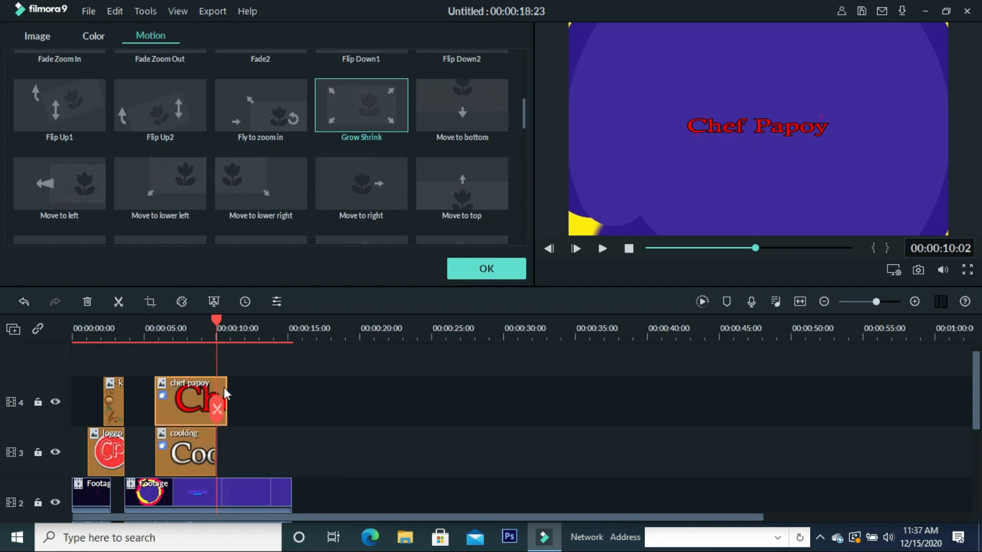
left_click_drag(227, 389, 214, 389)
- Shorten the ends of the cooking and chef papoy title clips to about 00:00:09:08 to match the Footage transition
mouse_move(217, 321)
left_mouse_down()
mouse_move(179, 320)
mouse_move(234, 336)
mouse_move(216, 333)
left_mouse_up()
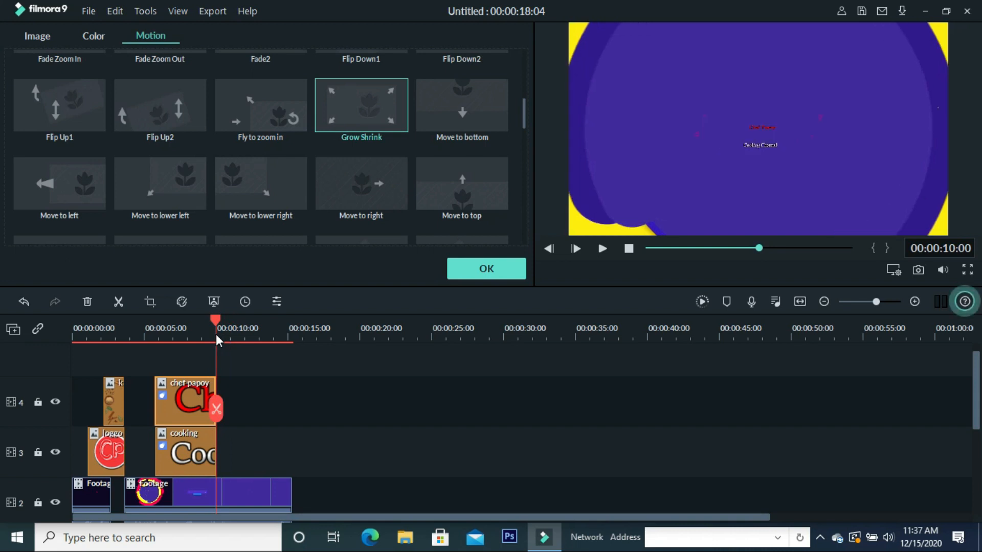
left_click_drag(217, 334, 248, 339)
left_click(210, 450)
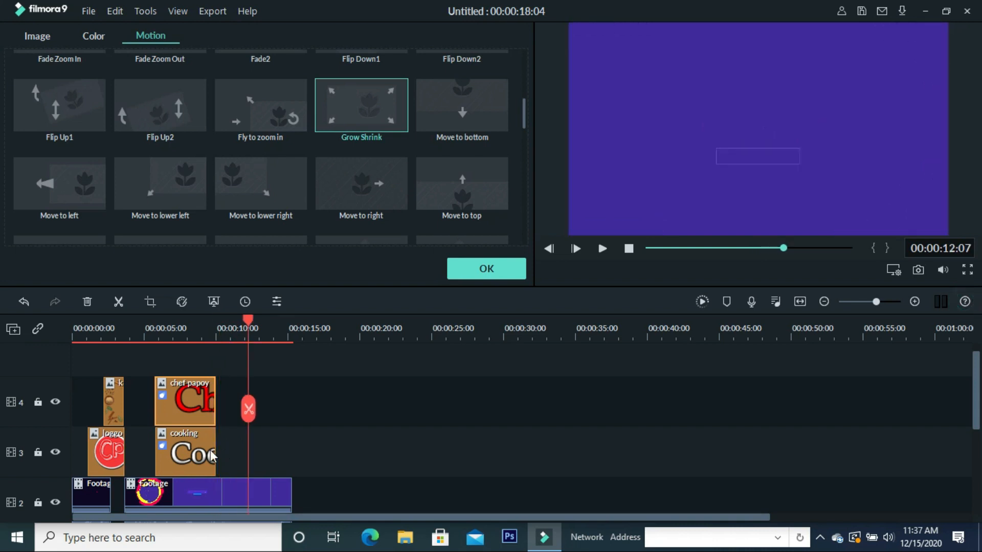
left_click_drag(216, 450, 207, 451)
left_click(214, 409)
left_click_drag(215, 405, 206, 406)
left_click_drag(247, 317, 207, 323)
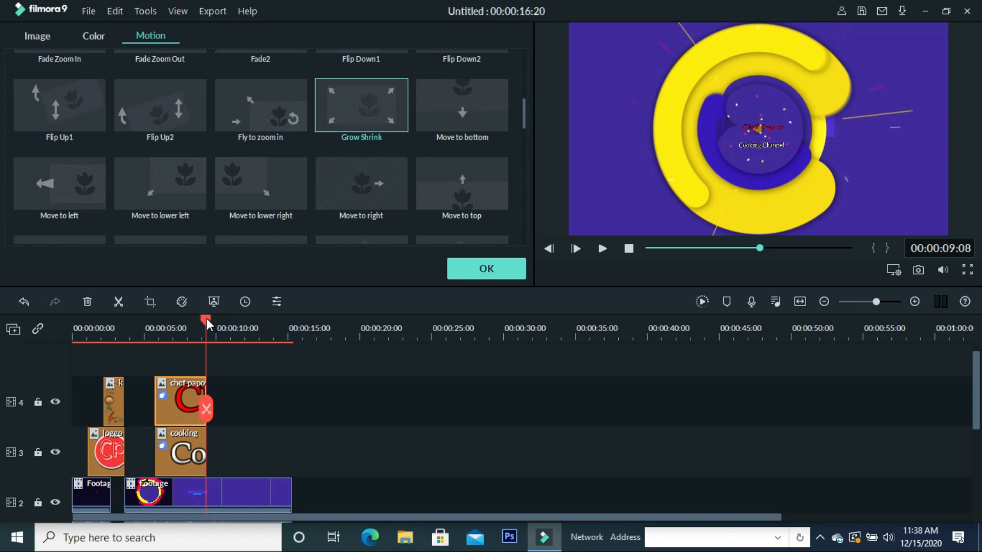
- Add the loggo cp picture directly after the cooking clip on track 3, with the playhead at 00:00:09:21
left_click(490, 264)
left_click_drag(480, 223, 233, 456)
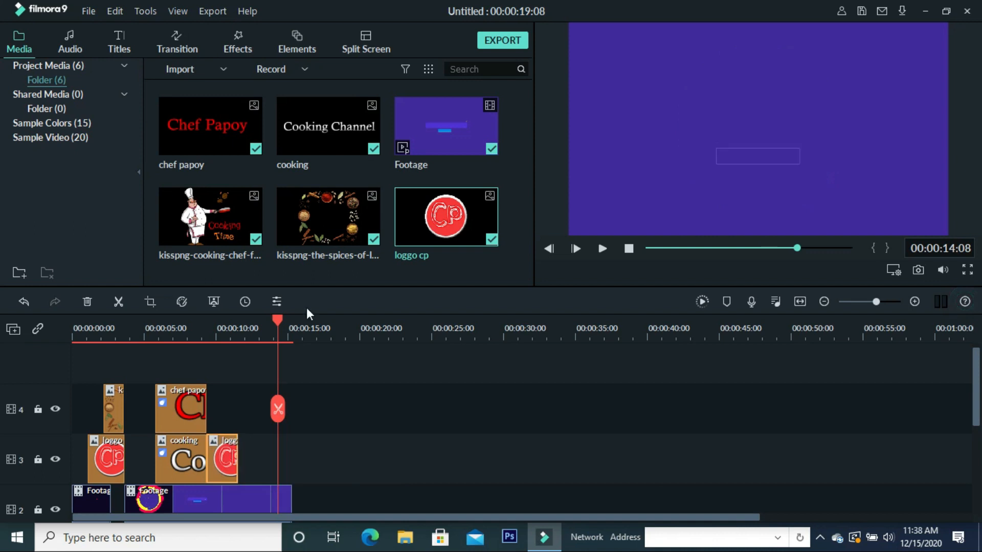
left_click_drag(276, 316, 209, 319)
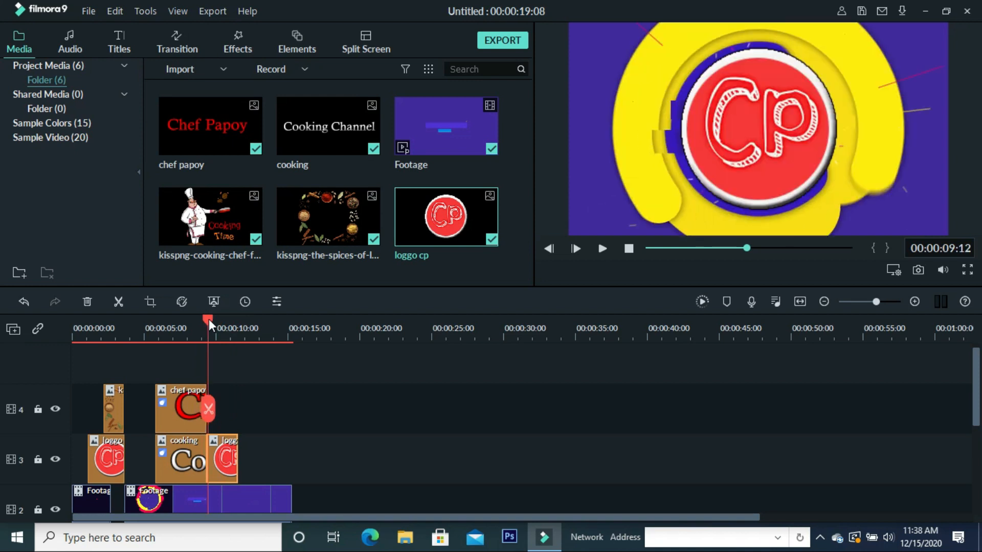
left_click_drag(208, 319, 213, 319)
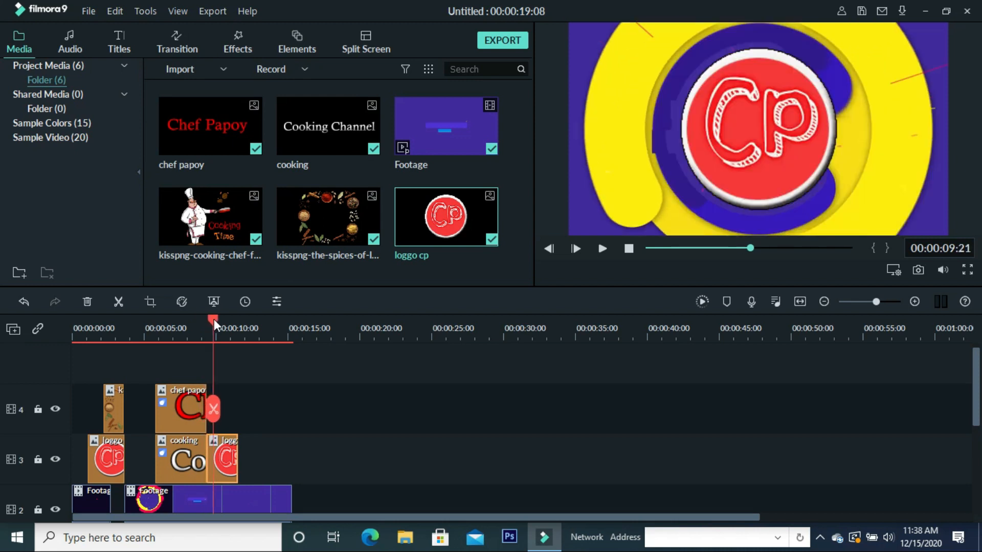
- Apply the Boom! motion animation to the second loggo cp clip after trying Bounce to zoom out 1
double_click(225, 468)
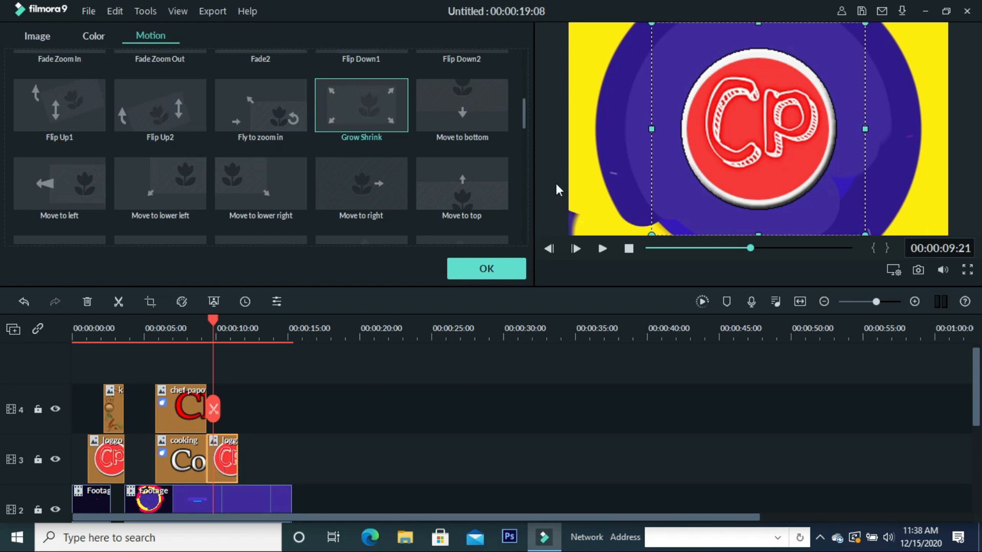
left_click_drag(525, 122, 524, 70)
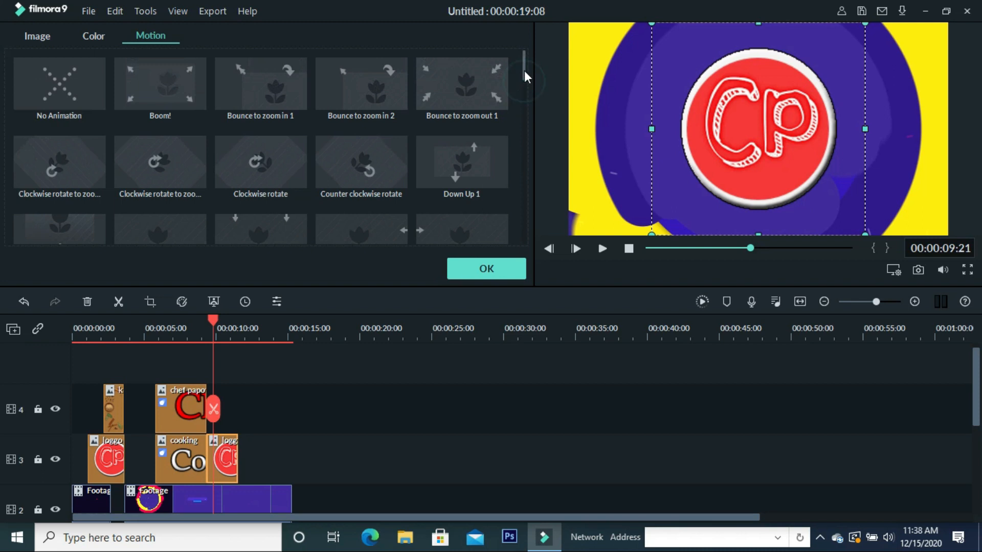
left_click(493, 83)
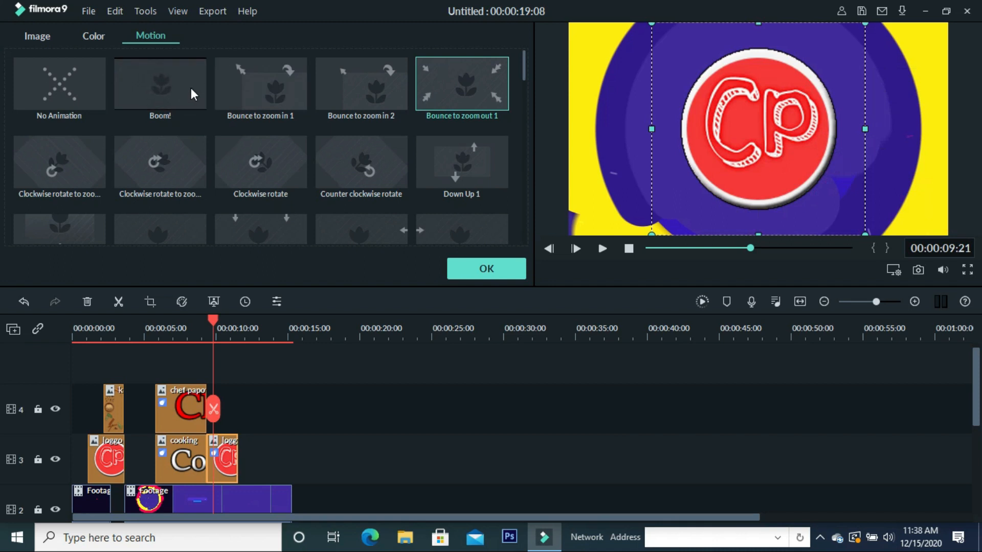
left_click(192, 88)
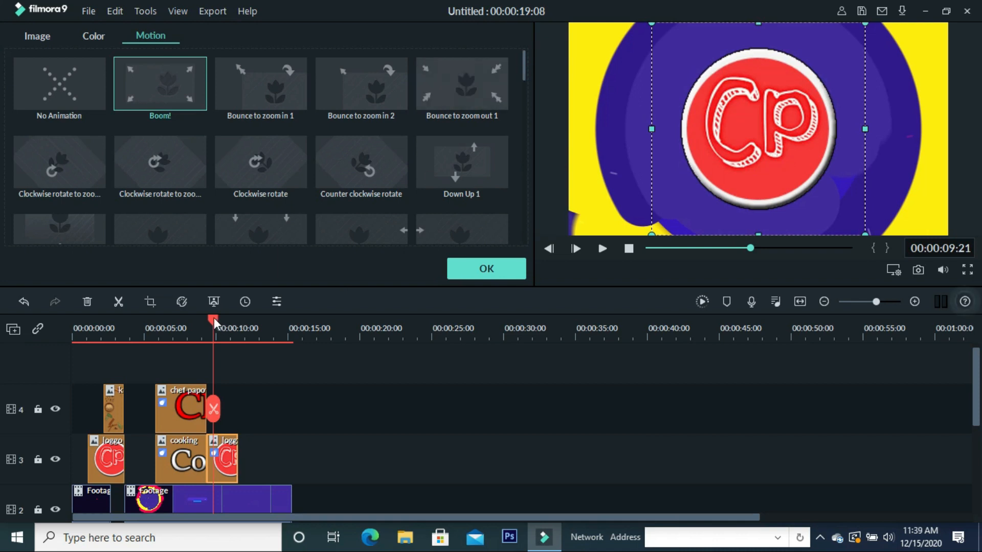
left_click_drag(214, 323, 268, 330)
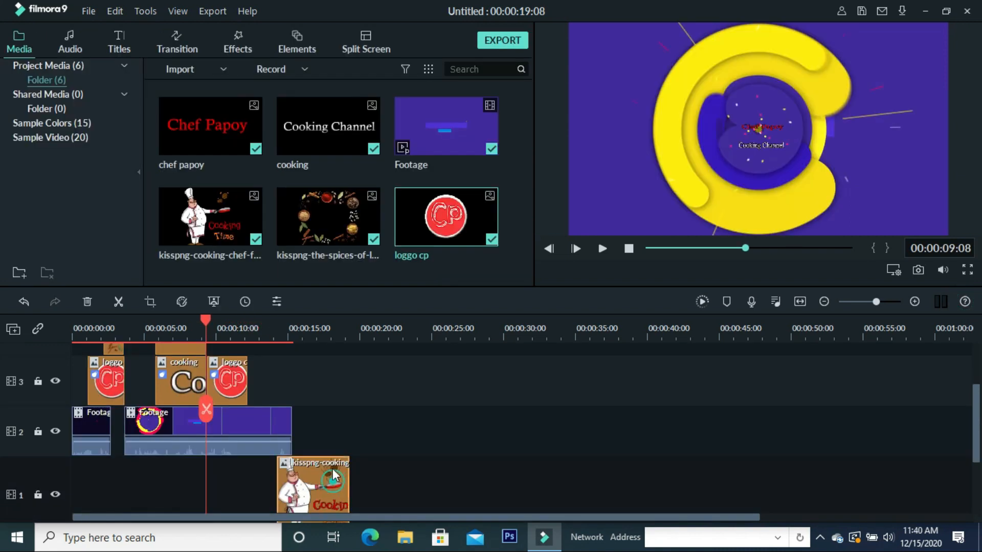
- Place the kisspng-cooking chef clip directly after the second loggo cp clip on track 3 and play the intro from the start
left_click_drag(317, 484, 290, 376)
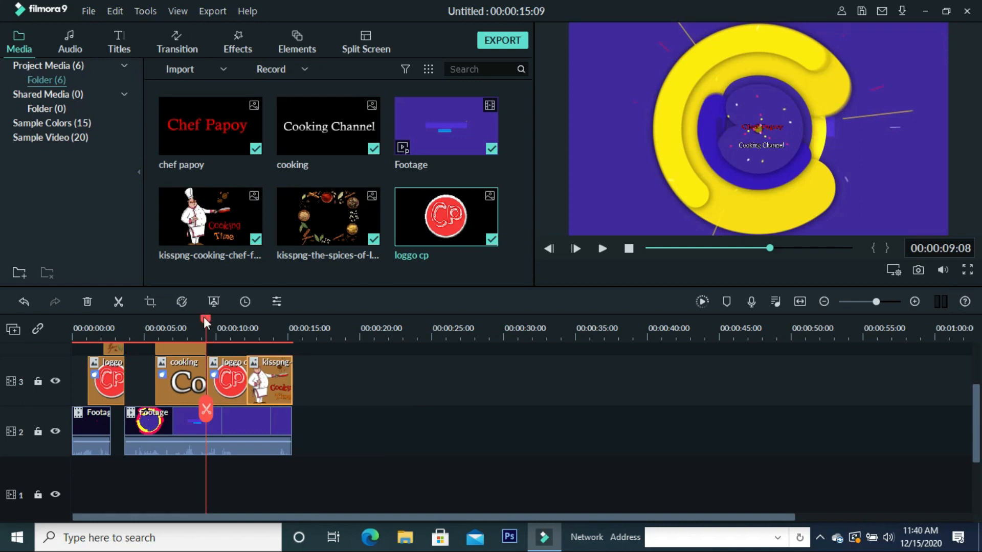
left_click_drag(204, 320, 57, 330)
left_click(599, 248)
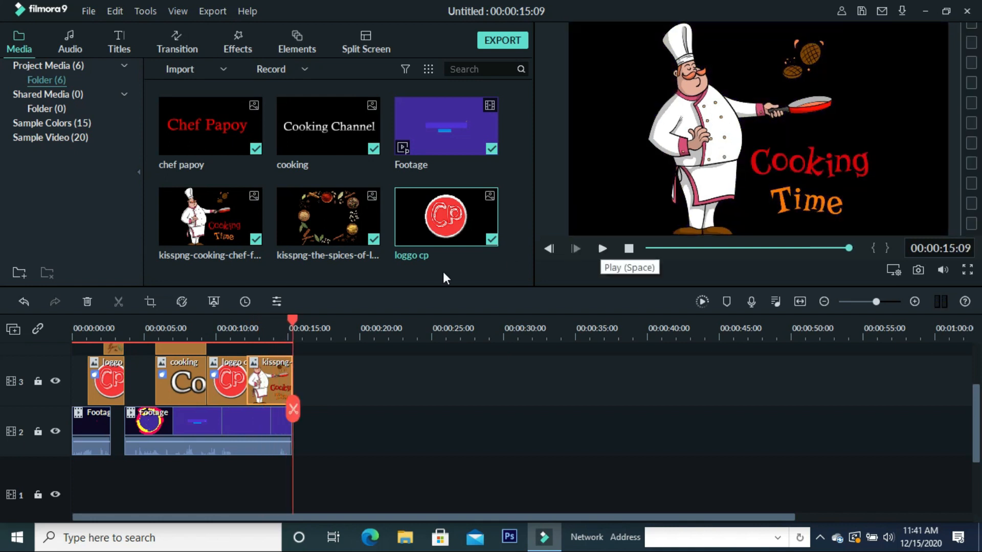
double_click(280, 371)
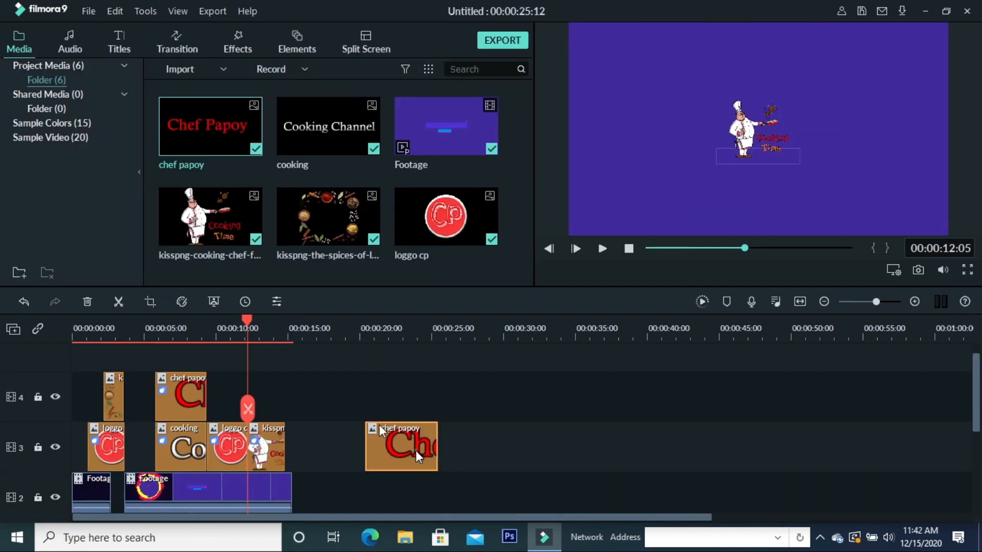
- Stack another chef papoy clip above the kisspng-cooking clip at 00:00:12:05 and raise its title in the preview
left_click_drag(416, 449, 297, 396)
left_click_drag(347, 357, 347, 357)
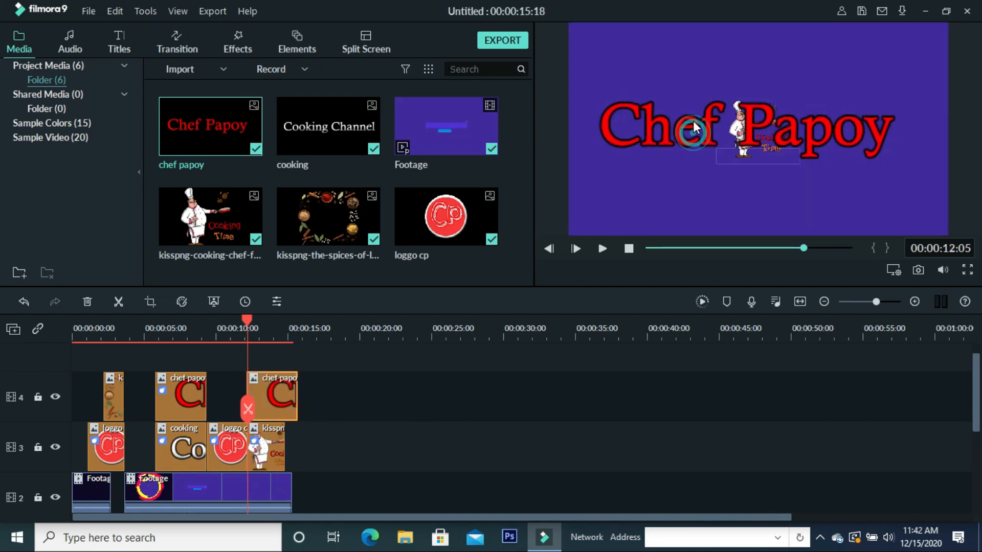
left_click(694, 110)
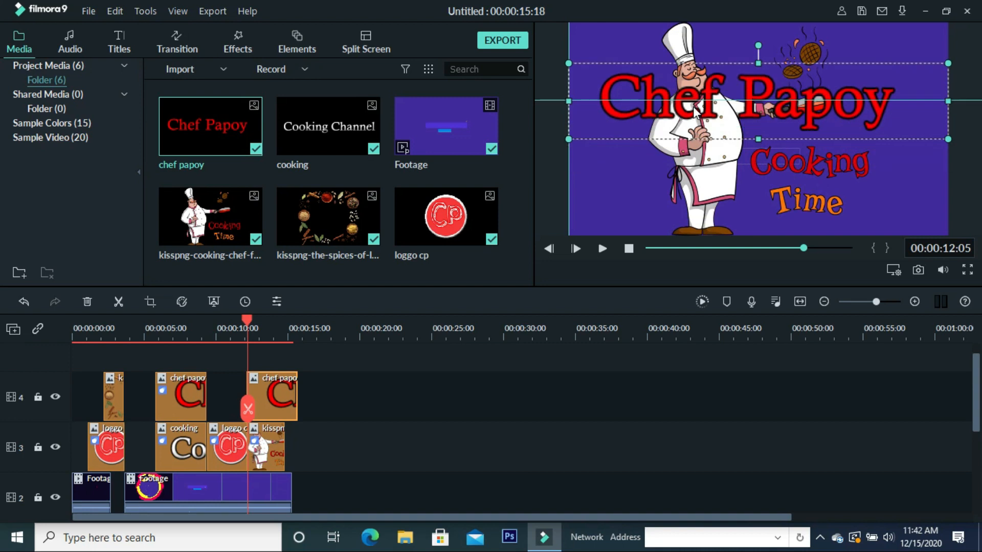
mouse_move(247, 315)
left_mouse_down()
mouse_move(276, 321)
mouse_move(246, 318)
left_mouse_up()
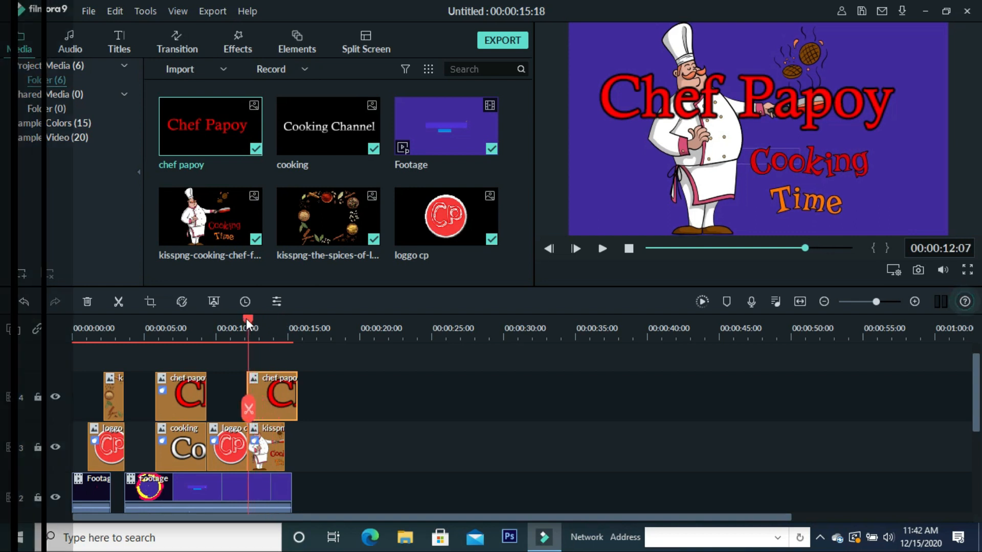